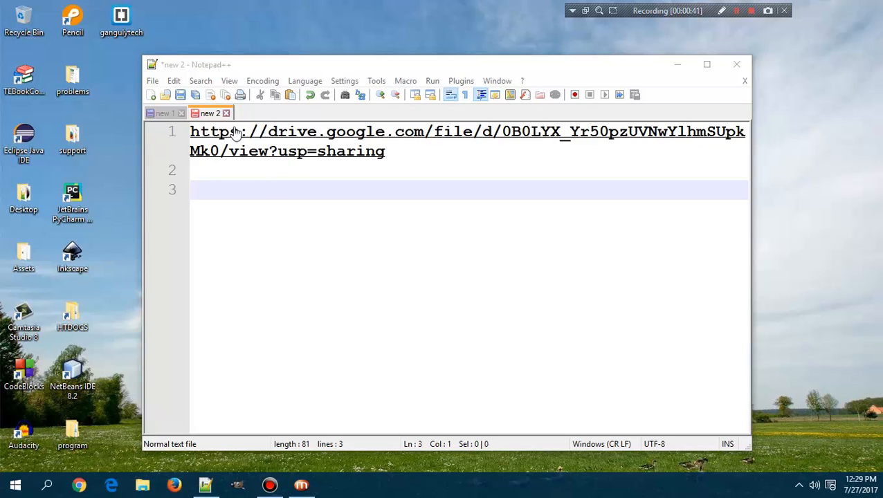
# Open the Google Drive link from the notes, download and save gangulytech.sql, and clear the browser and notes off the desktop
pyautogui.doubleClick(405, 133)
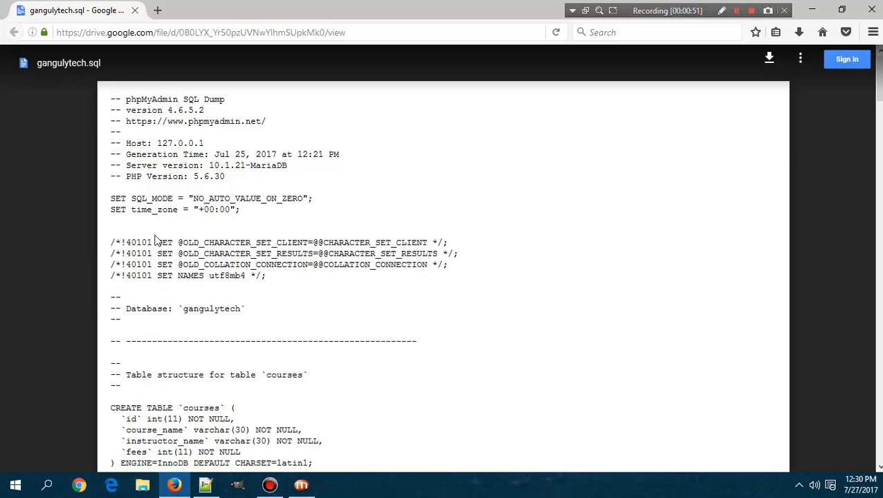
pyautogui.scroll(-4, 204, 205)
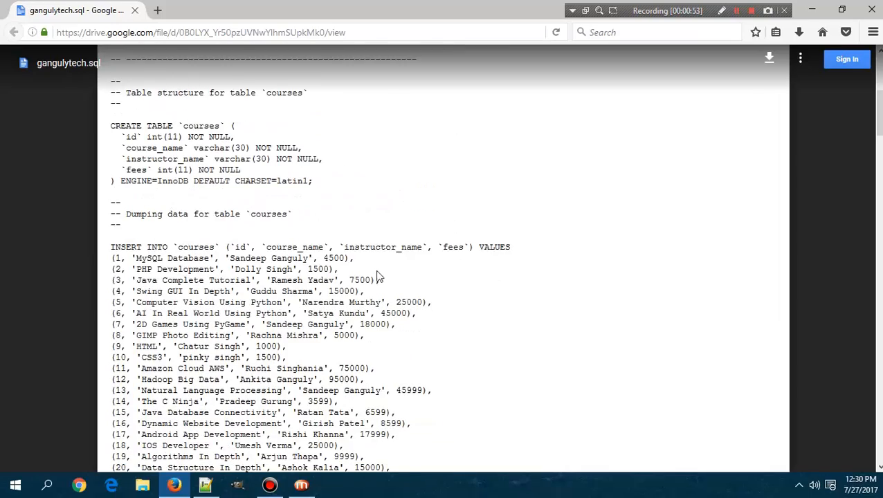
pyautogui.scroll(4, 216, 134)
pyautogui.scroll(-4, 270, 262)
pyautogui.scroll(5, 269, 262)
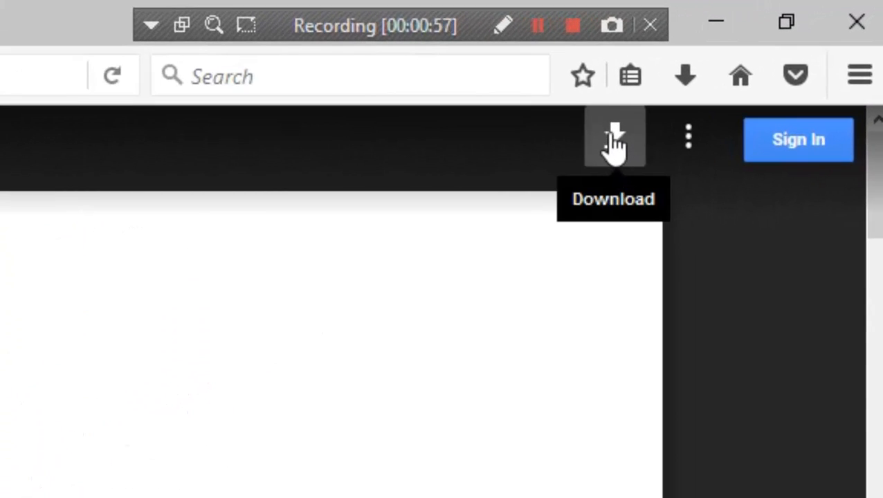
pyautogui.click(616, 143)
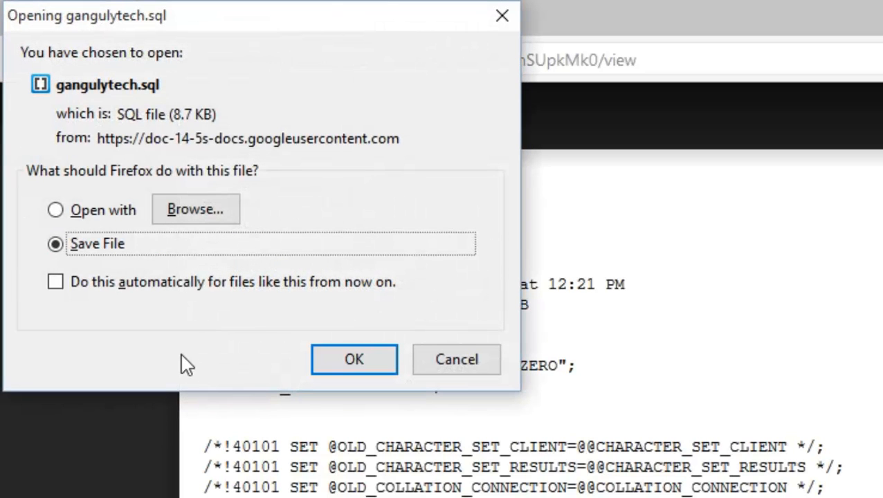
pyautogui.click(360, 363)
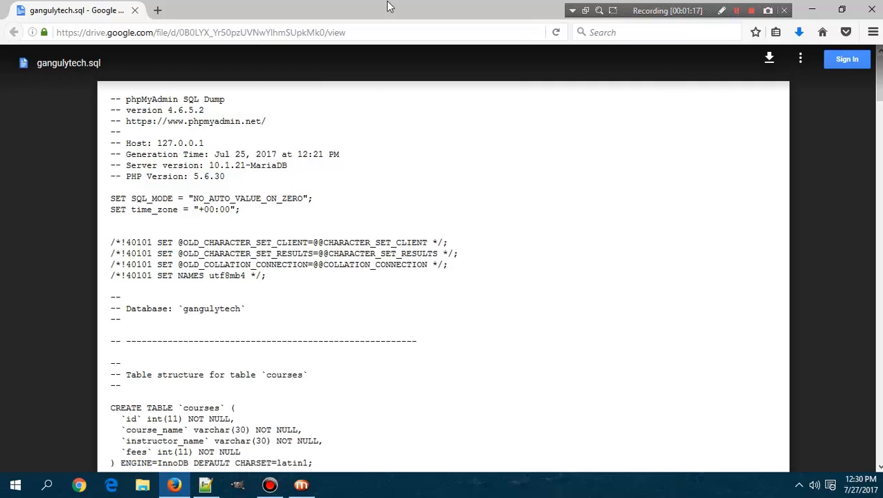
pyautogui.click(871, 9)
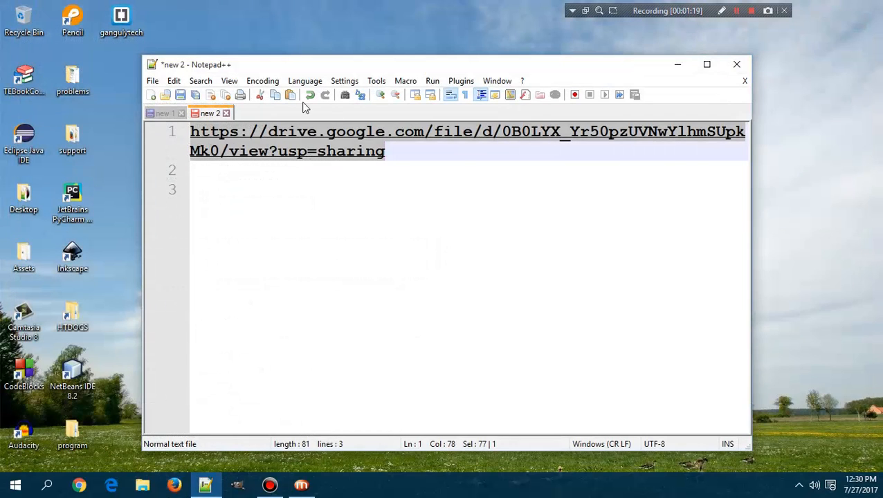
pyautogui.click(678, 65)
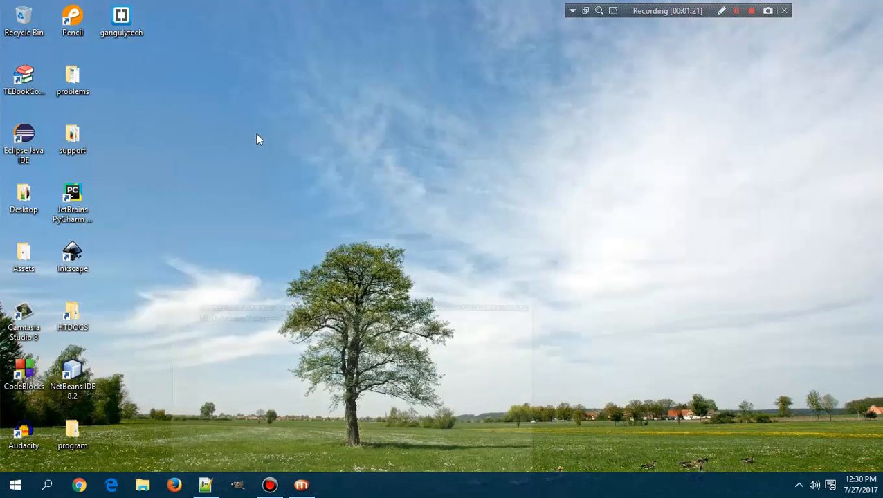
# Switch to the XAMPP Control Panel and open the MySQL module's phpMyAdmin administration page
pyautogui.click(798, 485)
pyautogui.click(784, 457)
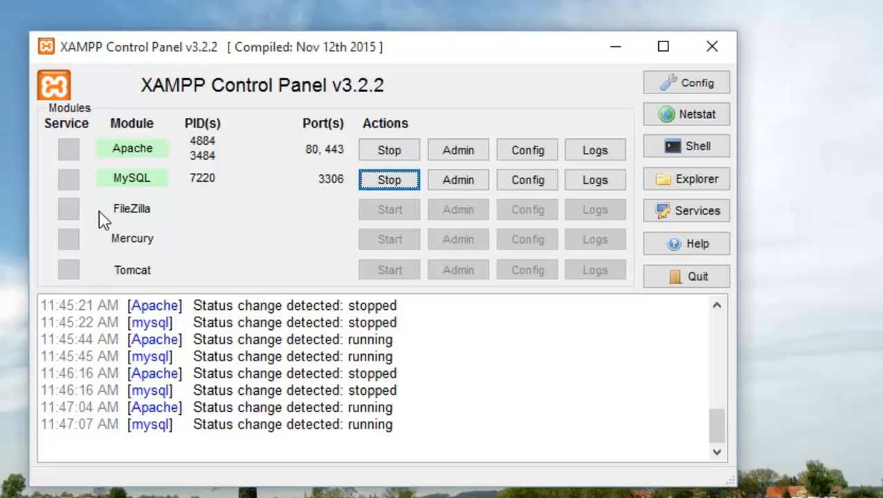
pyautogui.click(449, 179)
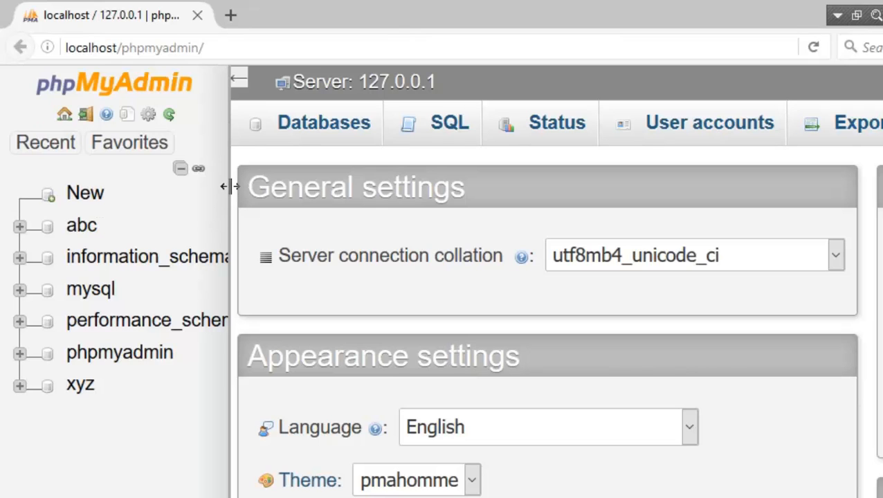
# Create a new database named gangulytech
pyautogui.click(85, 194)
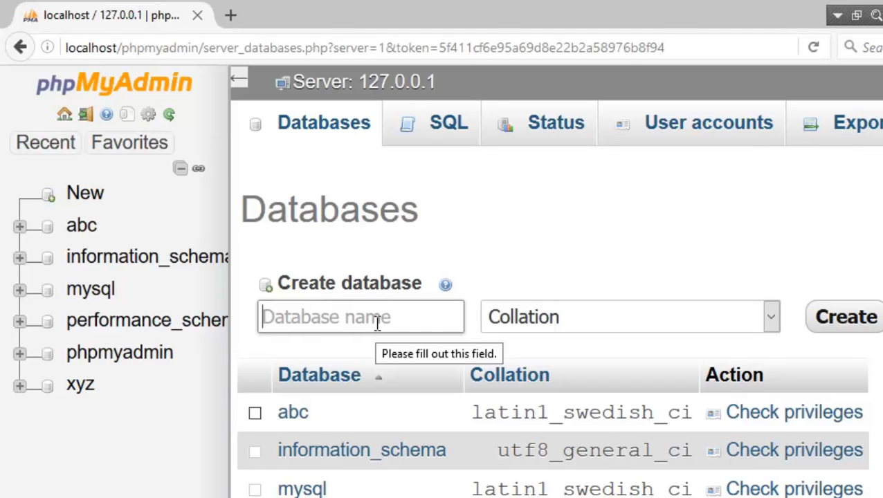
pyautogui.write('gangulytech')
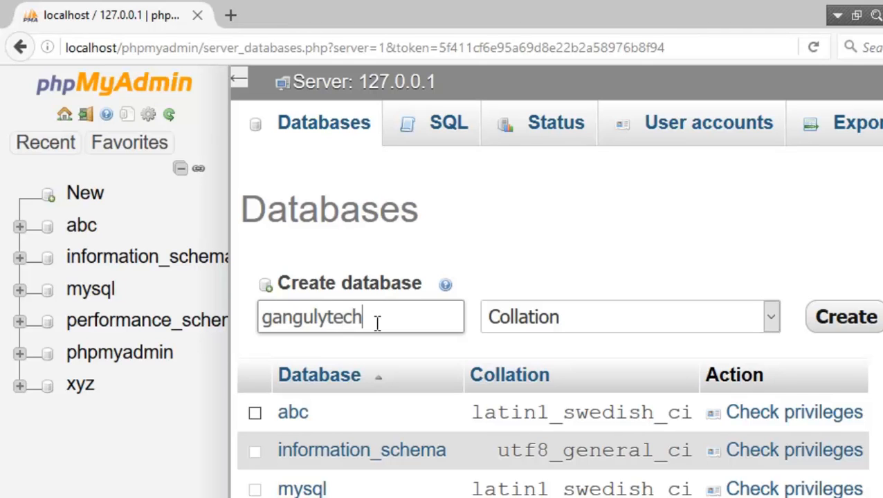
pyautogui.click(846, 320)
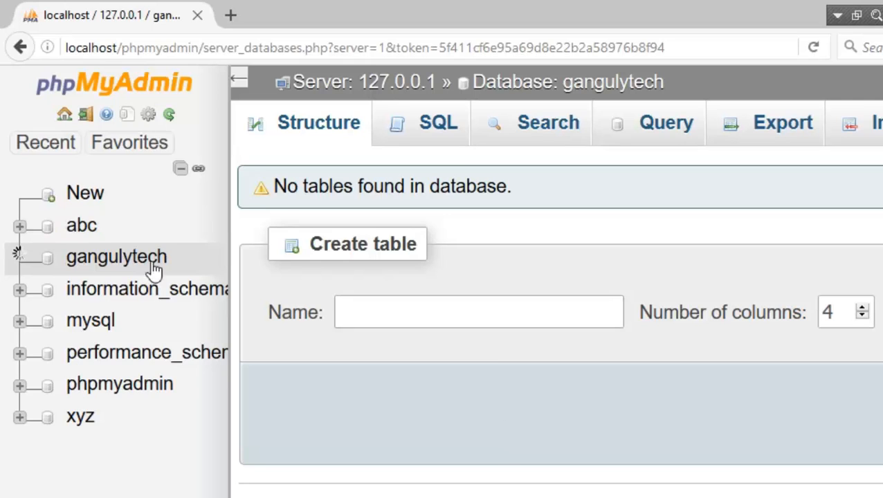
# Import the gangulytech.sql file from the Desktop into the gangulytech database with utf-8 character set and SQL format
pyautogui.click(113, 256)
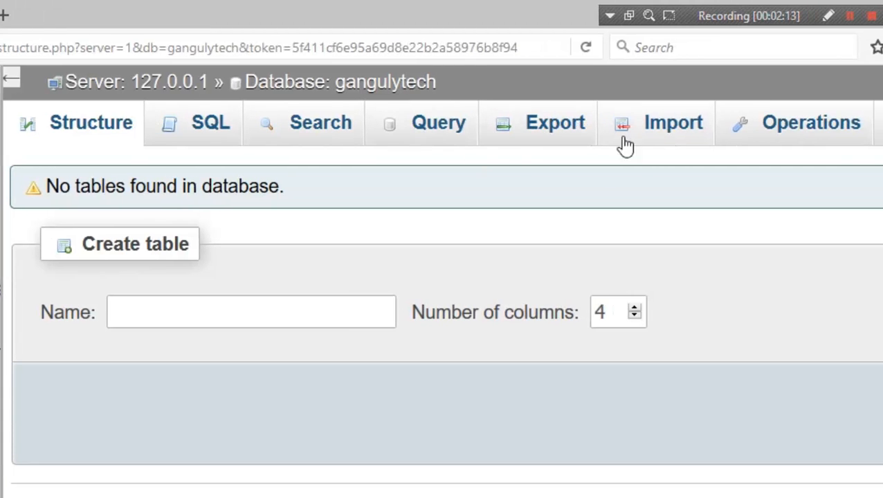
pyautogui.click(666, 128)
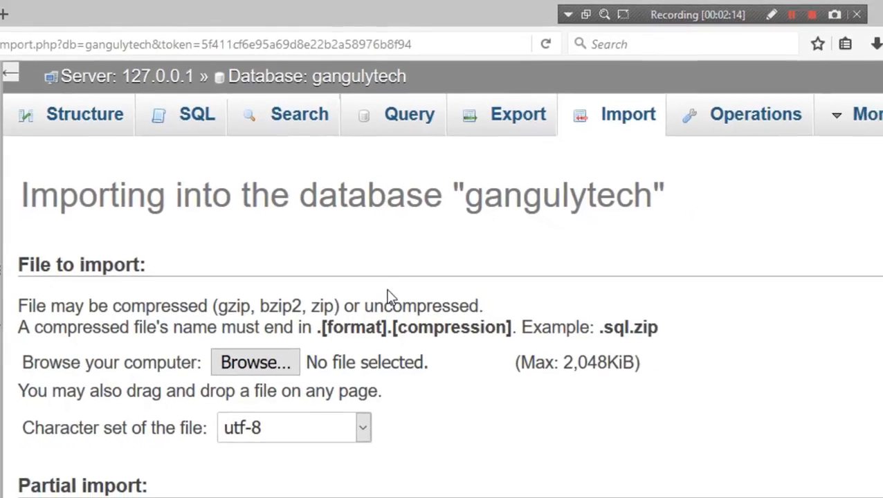
pyautogui.click(255, 349)
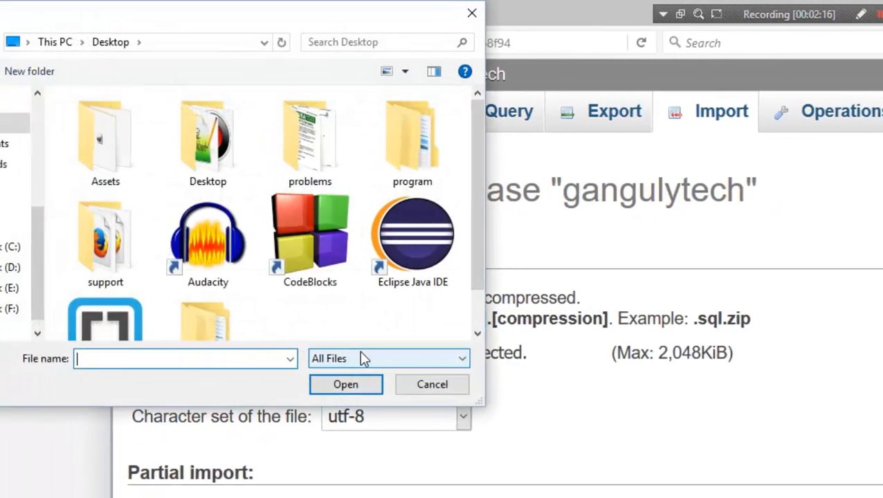
pyautogui.scroll(-2, 386, 306)
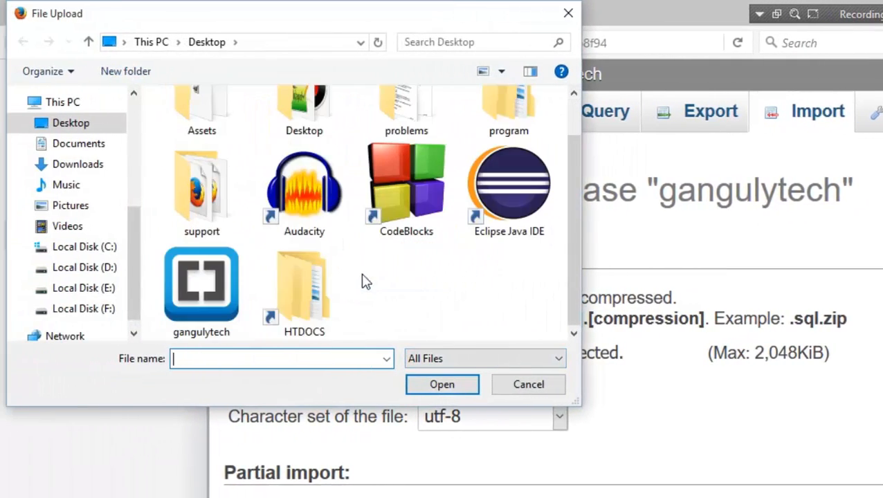
pyautogui.doubleClick(207, 289)
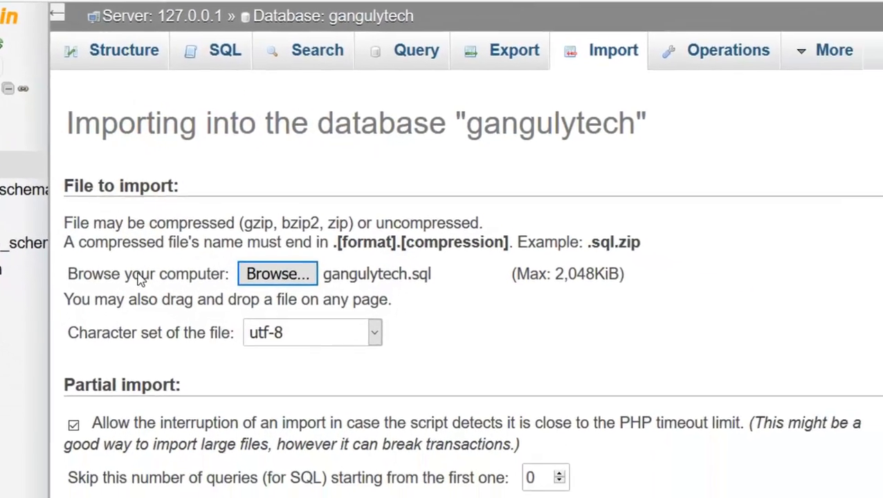
pyautogui.scroll(-3, 256, 332)
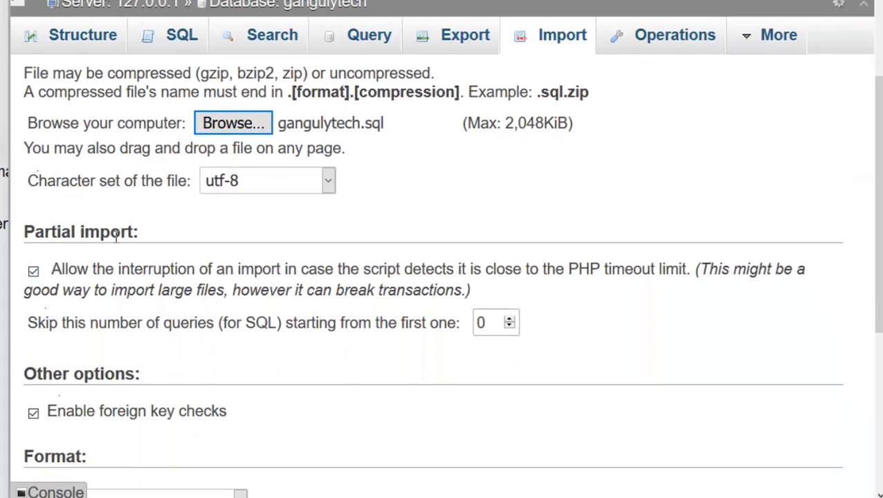
pyautogui.scroll(-4, 135, 211)
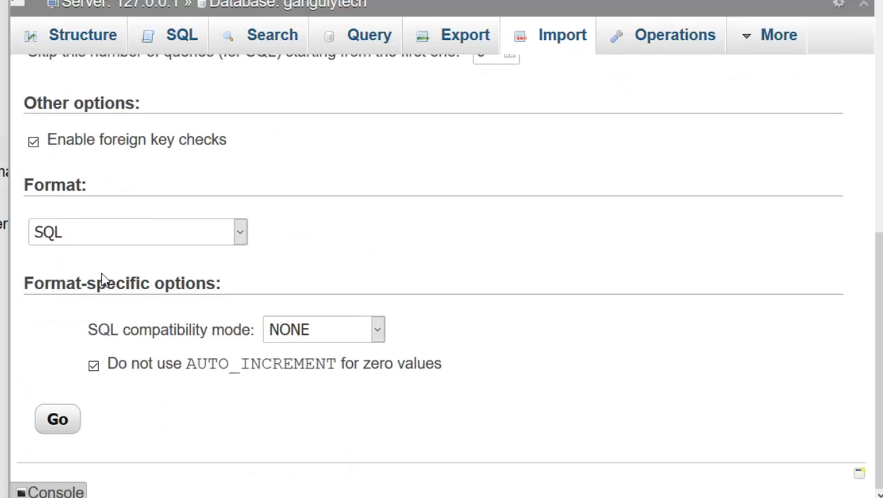
pyautogui.click(57, 419)
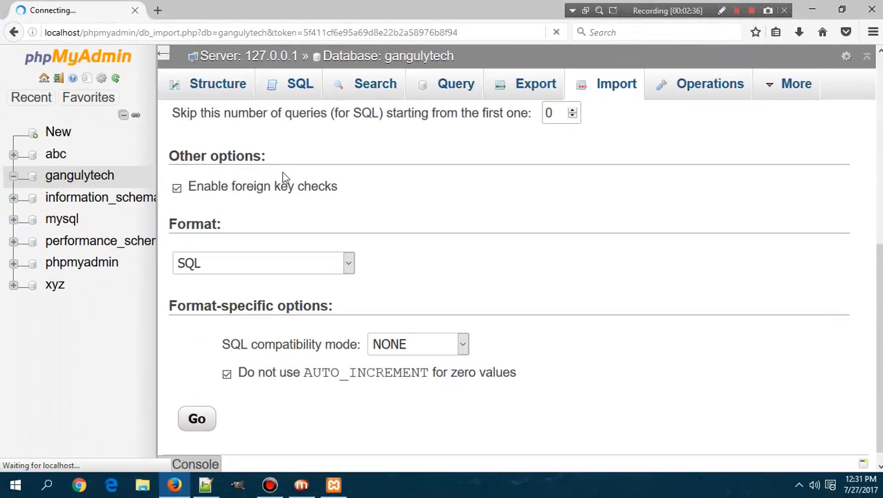
# Review the import results and browse the rows of the imported students table
pyautogui.scroll(3, 282, 177)
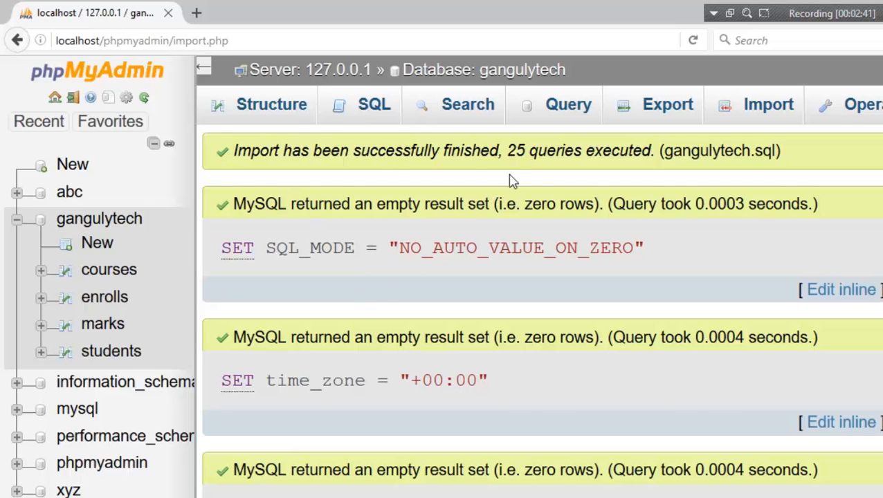
pyautogui.scroll(-5, 321, 330)
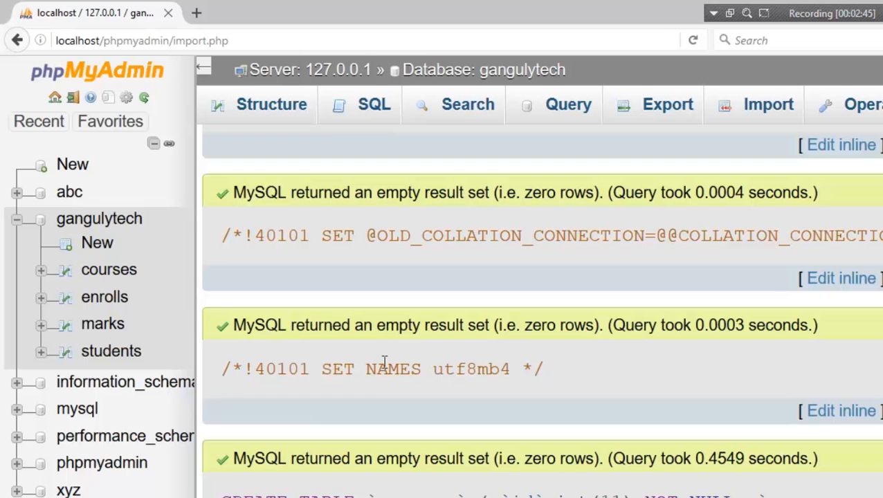
pyautogui.scroll(5, 385, 362)
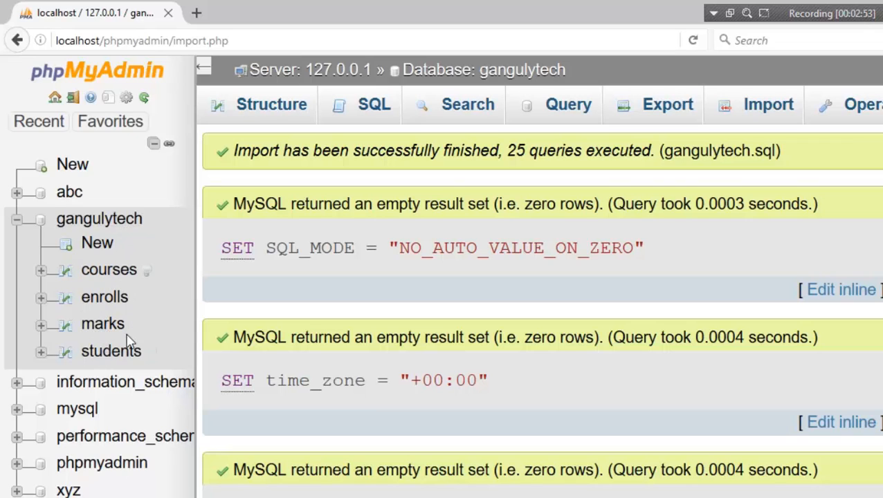
pyautogui.click(113, 352)
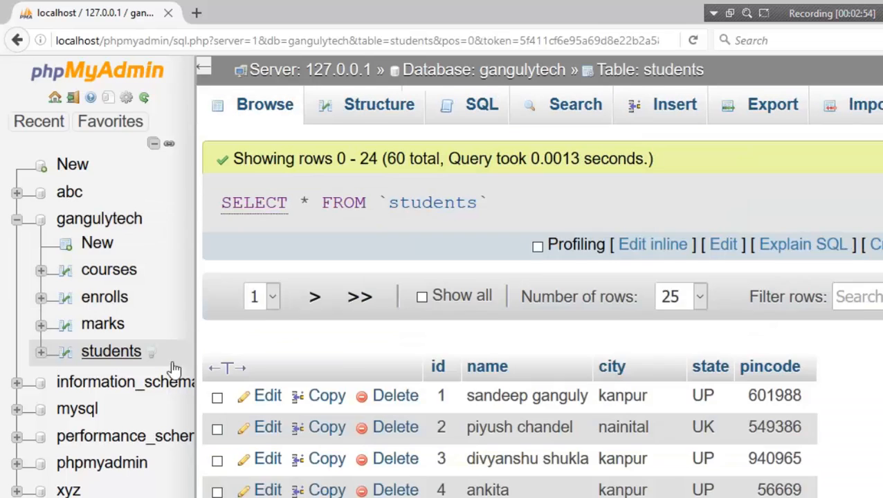
pyautogui.scroll(-1, 443, 373)
pyautogui.scroll(-1, 470, 389)
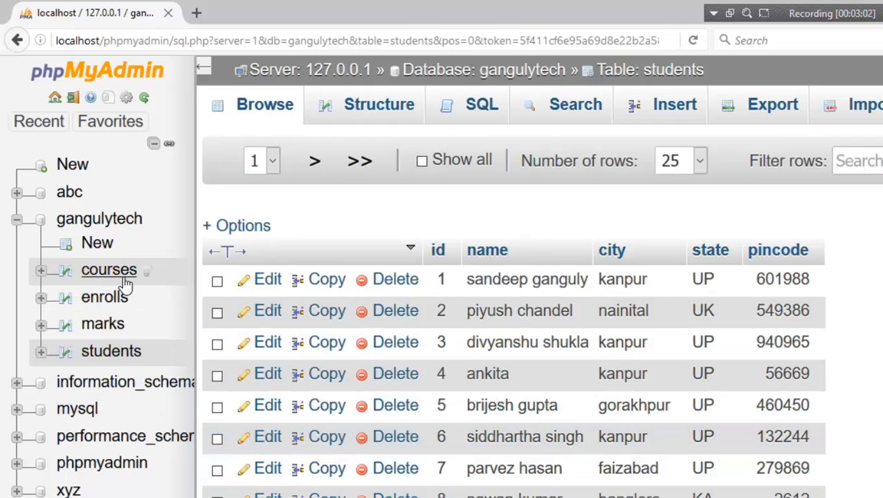
# Browse the courses table and examine its course names, instructors and fees
pyautogui.click(104, 274)
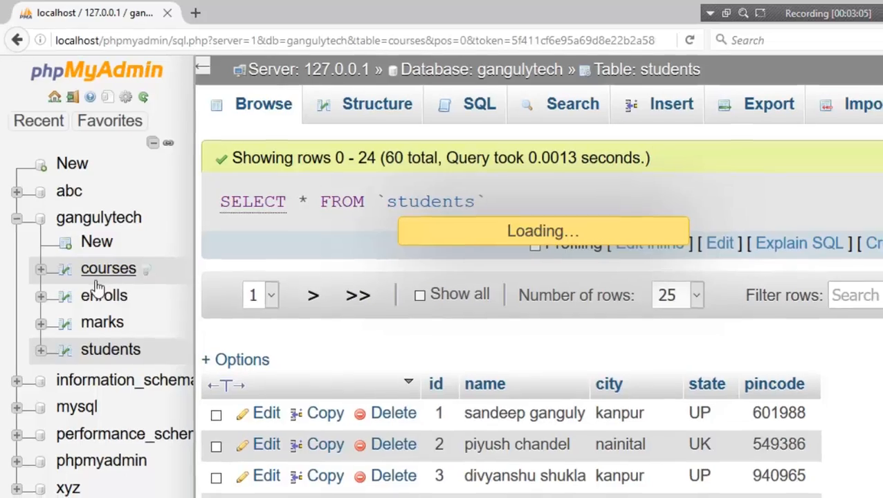
pyautogui.scroll(-3, 490, 412)
pyautogui.scroll(1, 493, 298)
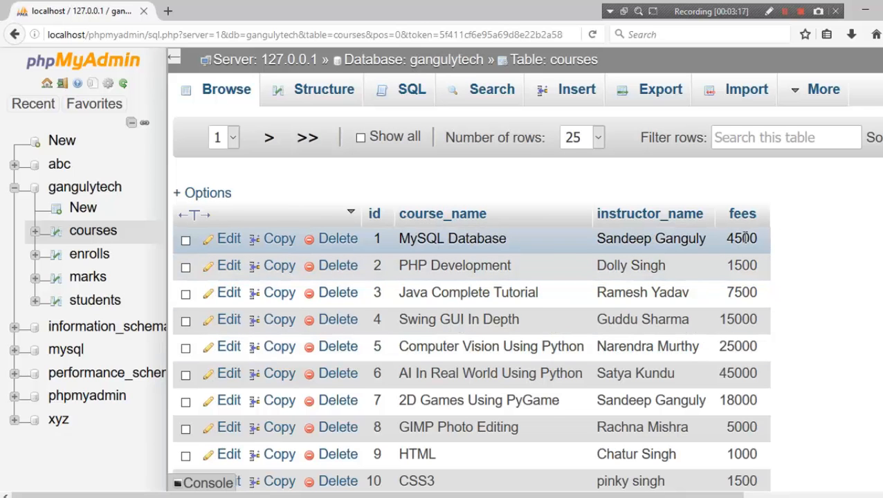
pyautogui.scroll(-2, 740, 338)
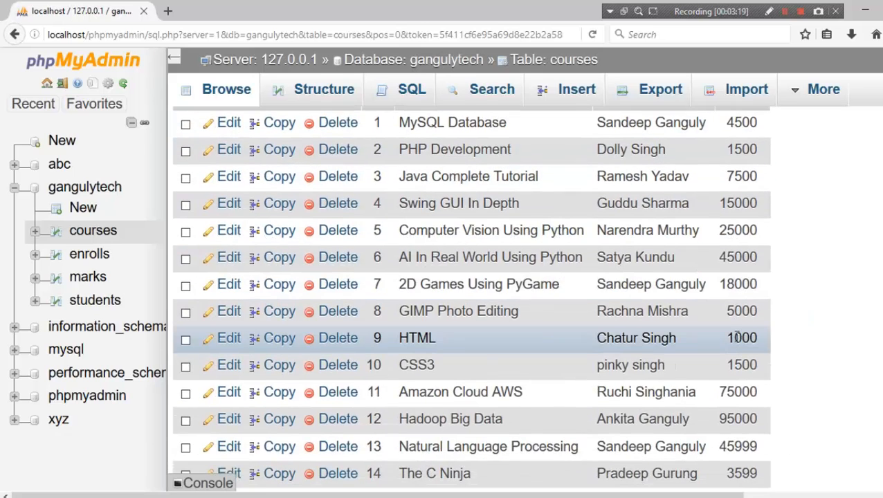
pyautogui.scroll(4, 738, 313)
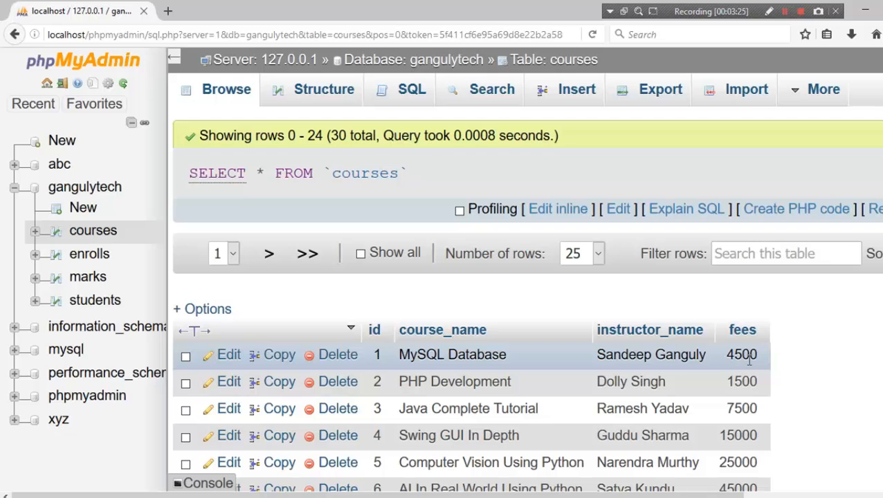
pyautogui.scroll(-5, 730, 379)
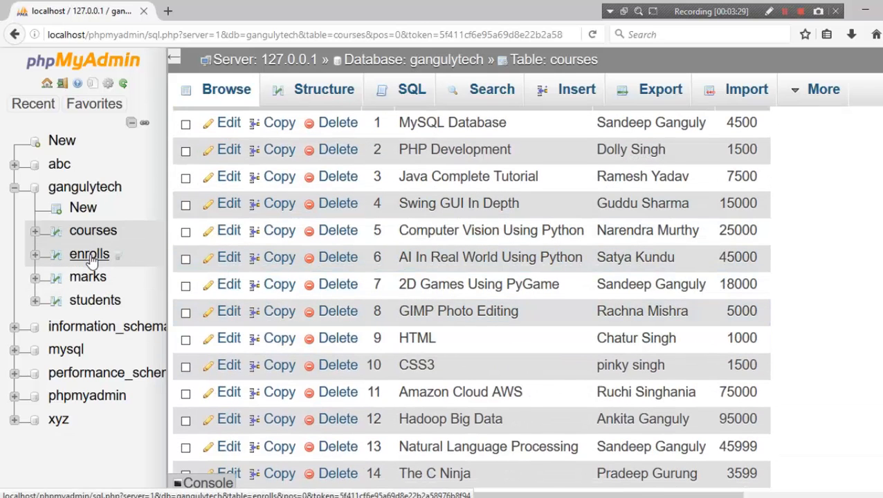
# Examine the sid and cid columns of the enrolls table, check the cid against the courses table, and return to enrolls
pyautogui.click(91, 256)
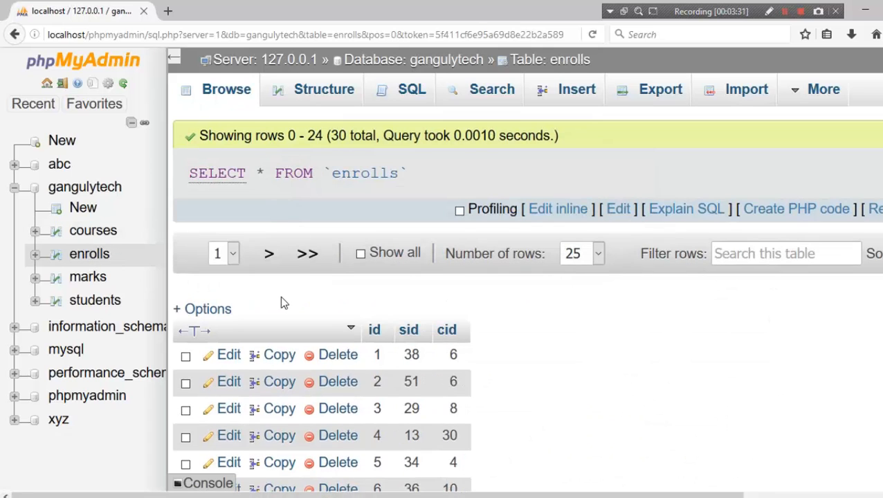
pyautogui.scroll(-3, 291, 294)
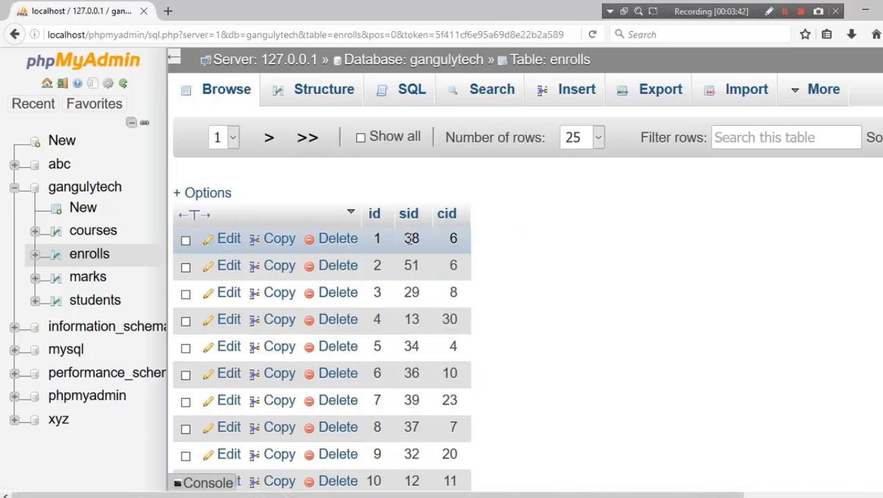
pyautogui.click(82, 236)
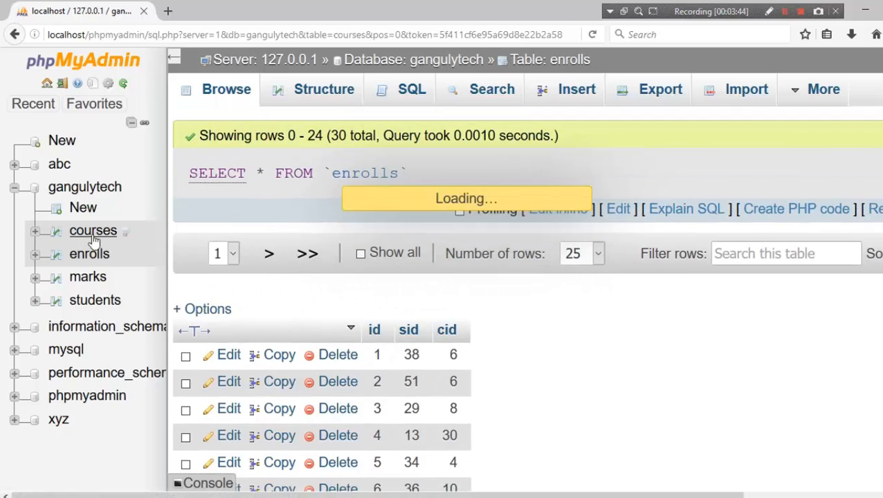
pyautogui.scroll(-5, 462, 333)
pyautogui.scroll(3, 462, 332)
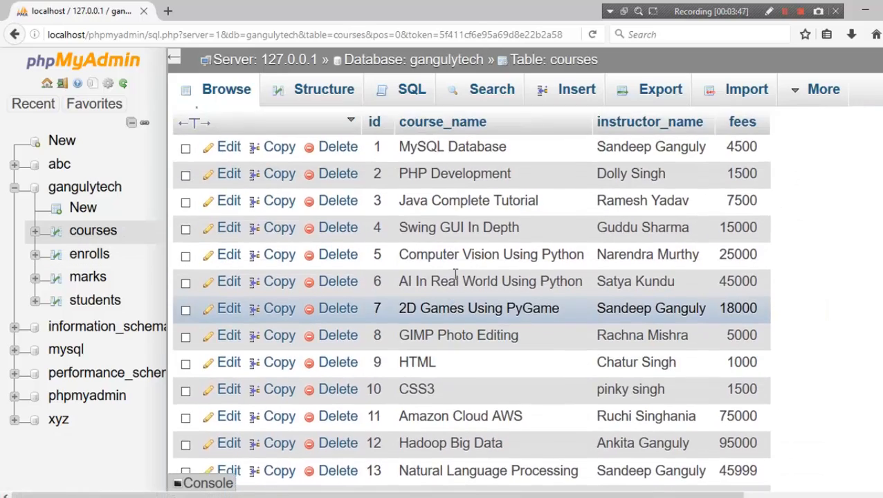
pyautogui.click(89, 255)
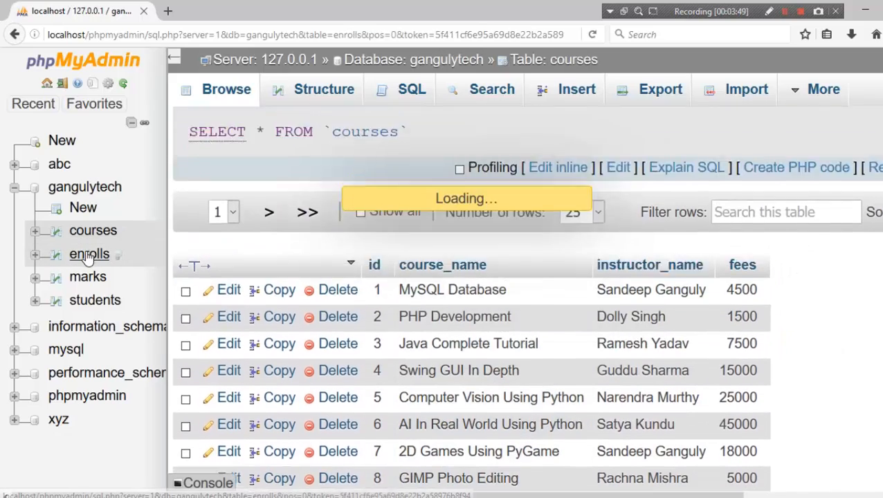
# Examine the sid and cid pairs across the rows of the enrolls table
pyautogui.scroll(-1, 451, 339)
pyautogui.scroll(-3, 451, 338)
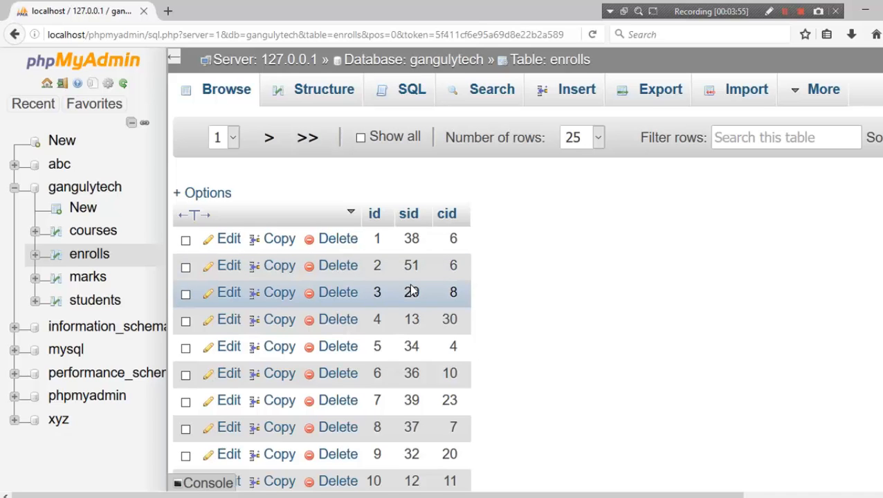
pyautogui.scroll(-2, 411, 291)
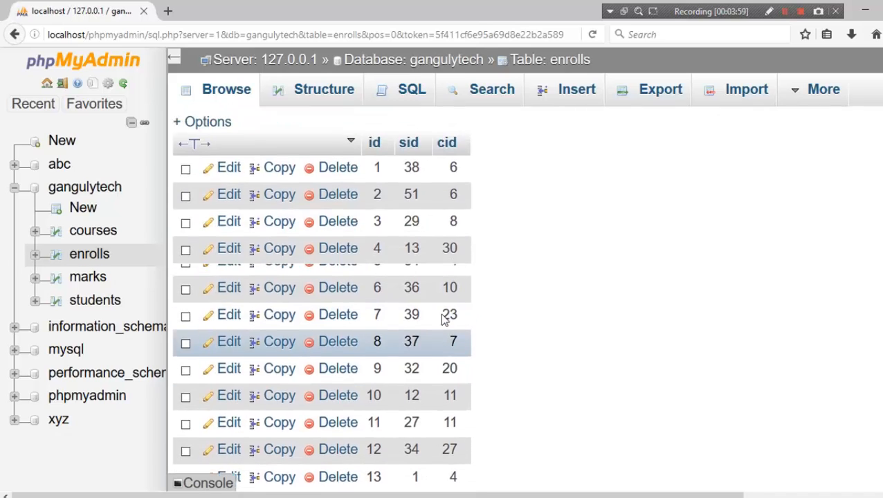
pyautogui.scroll(2, 445, 319)
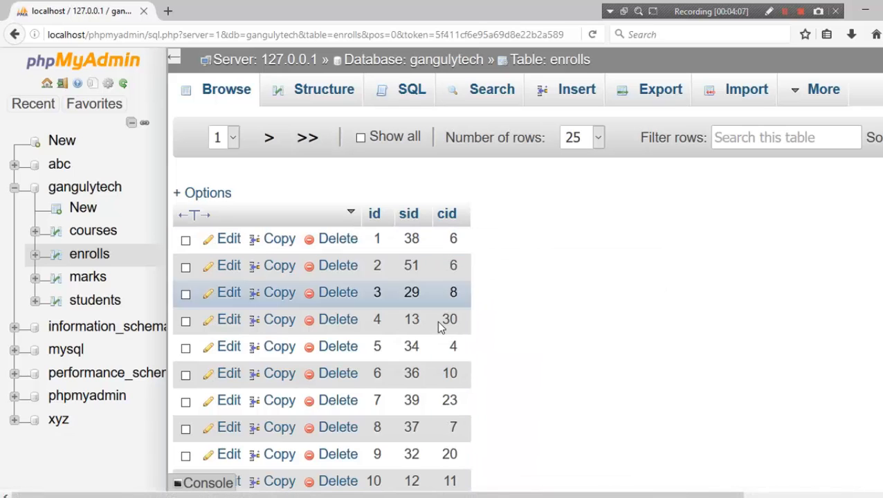
pyautogui.scroll(-5, 484, 281)
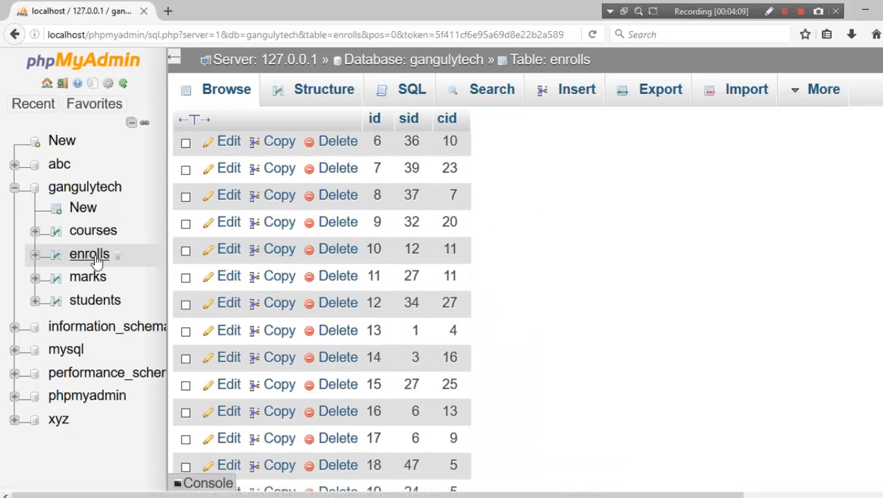
# Browse the marks table, check its course_name column against the courses table, and return to marks
pyautogui.click(88, 282)
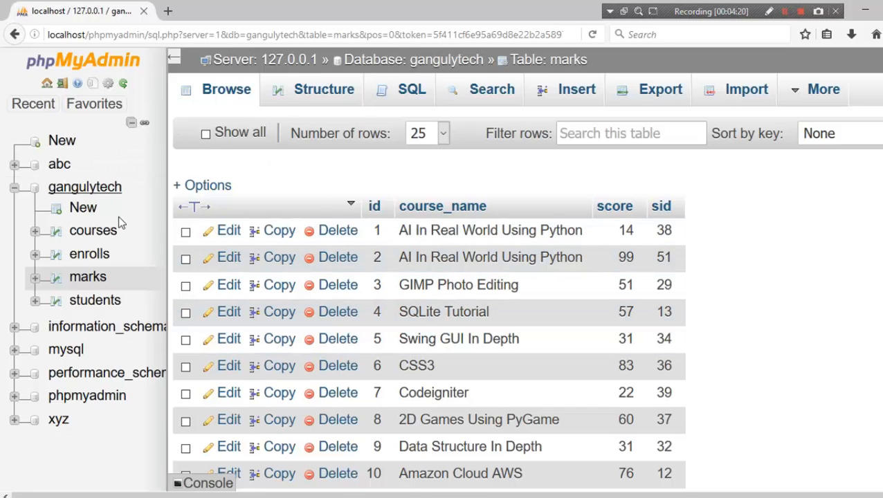
pyautogui.click(106, 235)
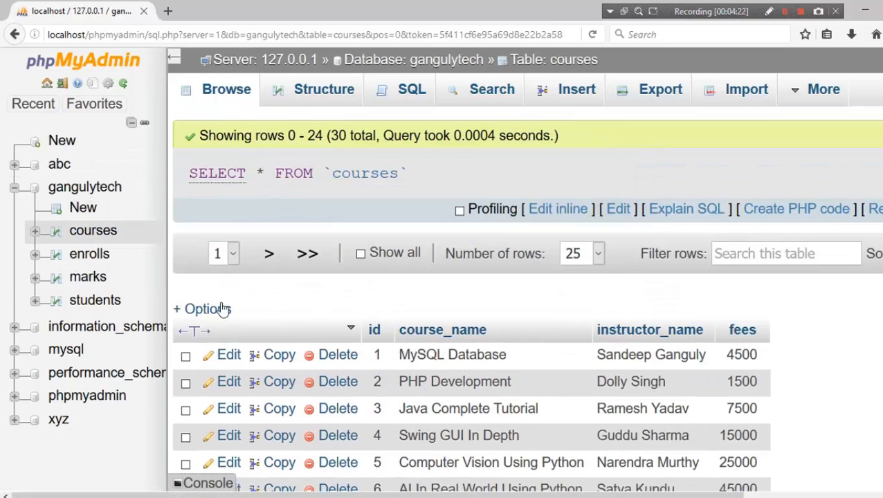
pyautogui.click(90, 280)
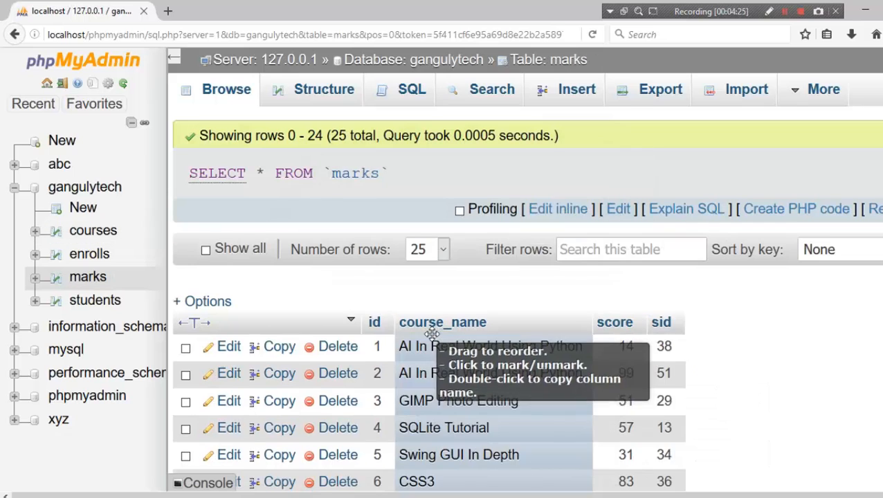
pyautogui.scroll(-5, 443, 339)
pyautogui.scroll(5, 451, 207)
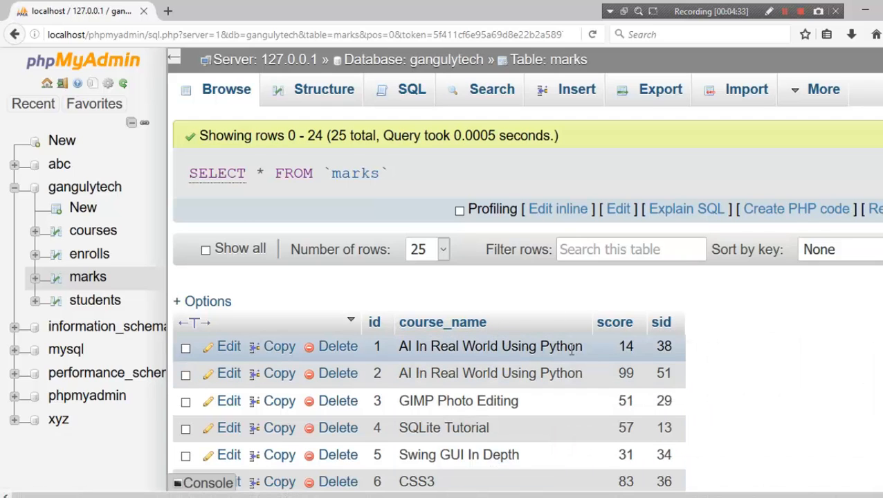
# Examine the score and sid columns through all rows of the marks table
pyautogui.scroll(-3, 612, 351)
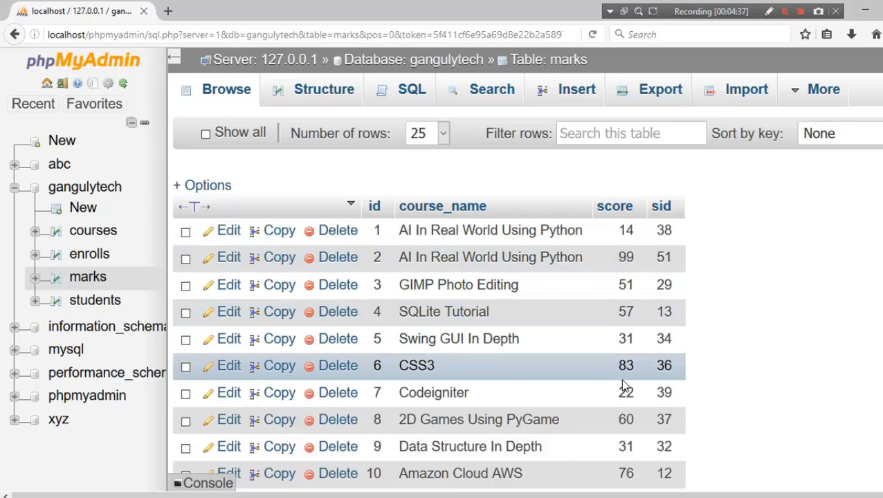
pyautogui.scroll(-3, 621, 380)
pyautogui.scroll(3, 623, 383)
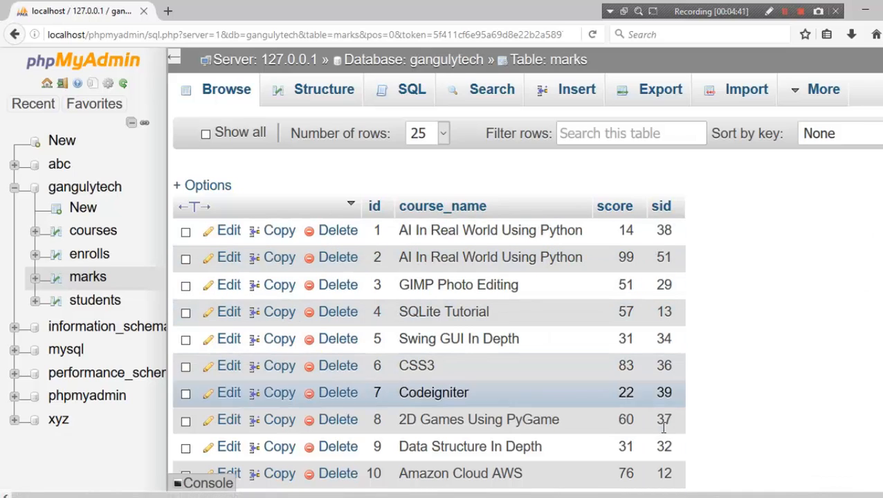
pyautogui.scroll(-3, 662, 437)
pyautogui.scroll(-9, 662, 437)
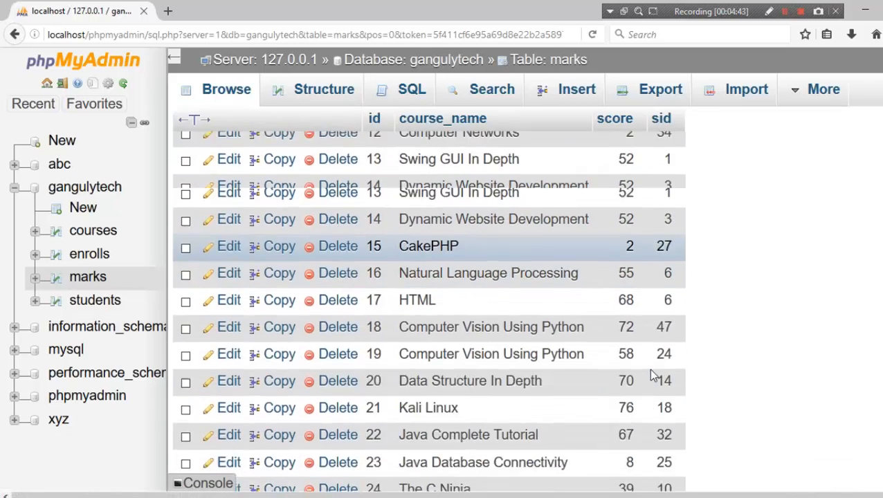
pyautogui.scroll(10, 643, 356)
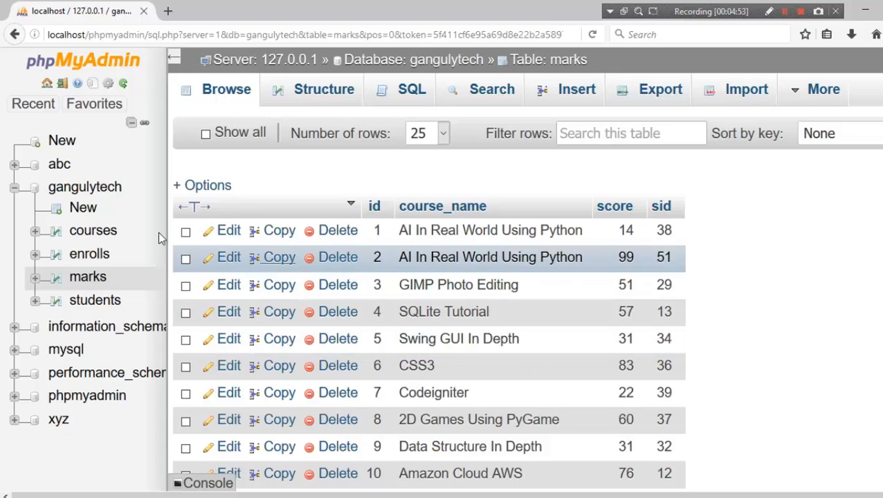
# Export the abc database with the Quick method in SQL format and save the abc.sql file
pyautogui.click(111, 191)
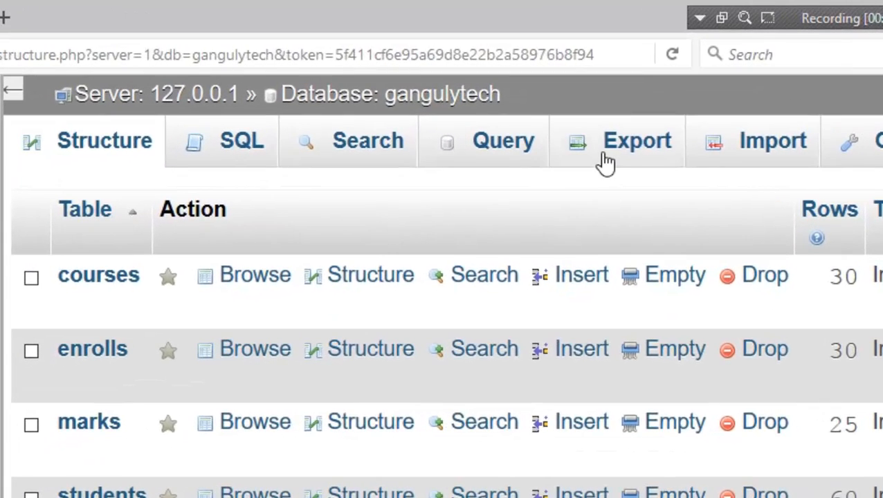
pyautogui.click(612, 155)
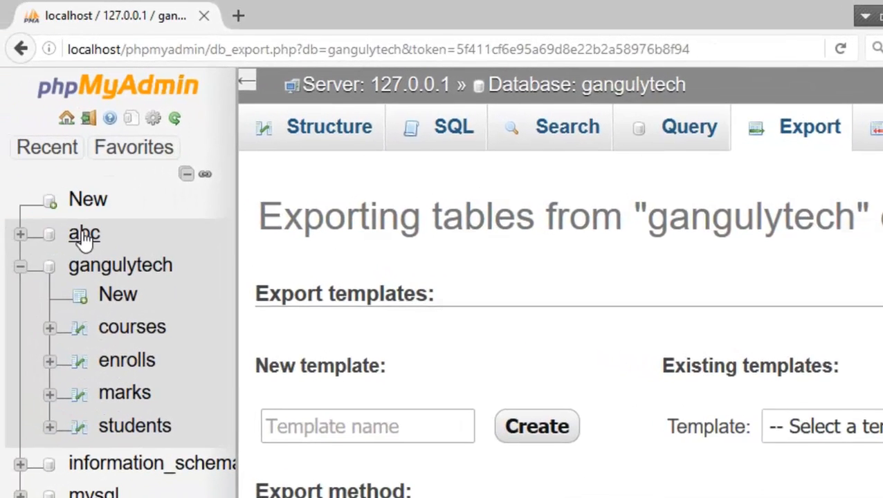
pyautogui.click(0, 189)
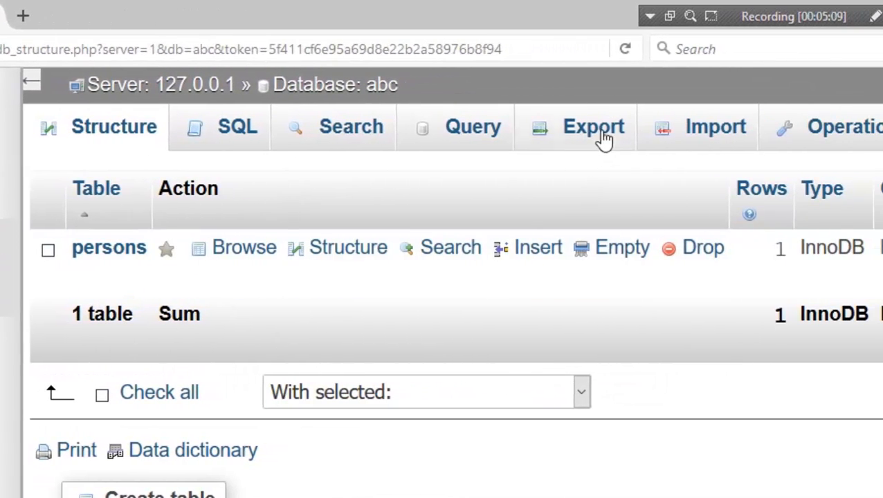
pyautogui.click(579, 133)
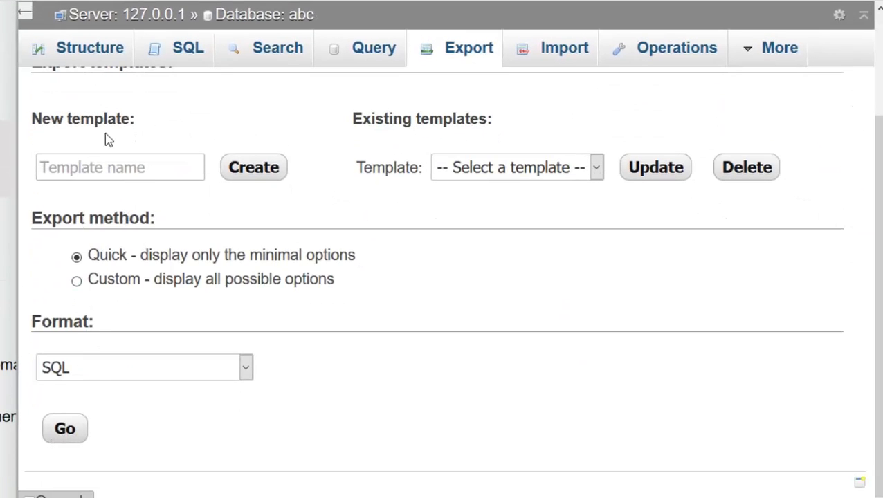
pyautogui.click(63, 430)
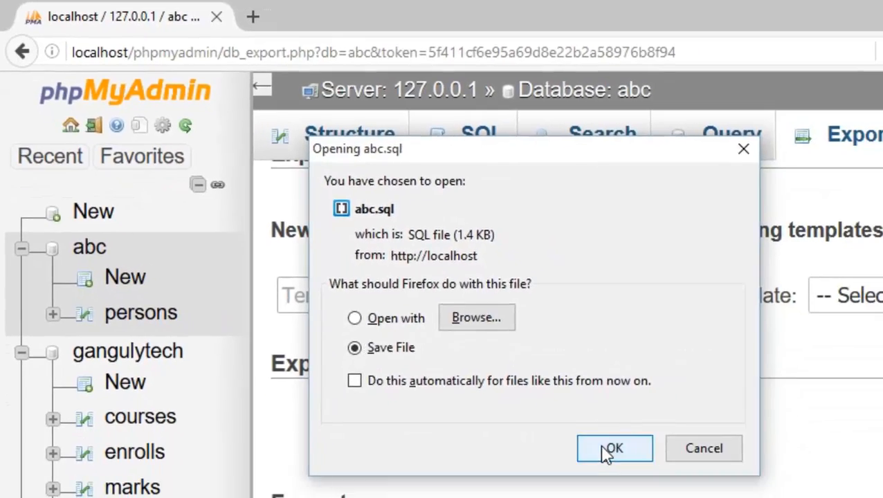
pyautogui.click(611, 449)
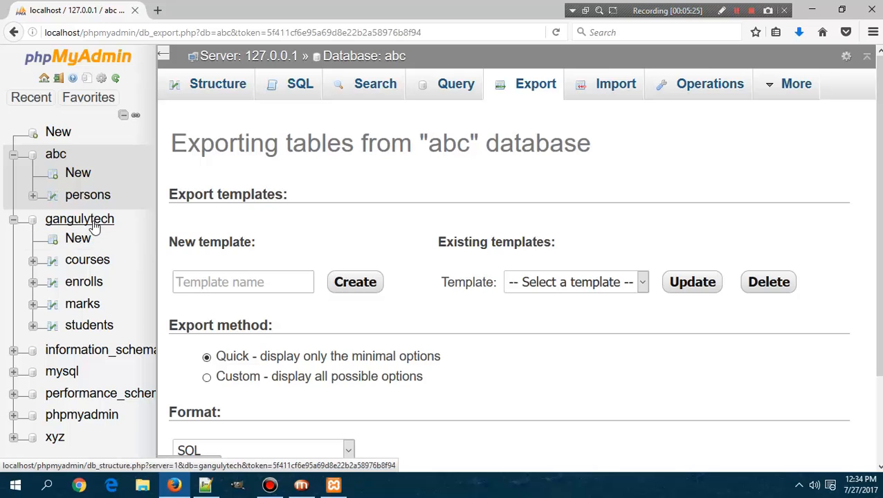
# Browse the students table of the gangulytech database and examine its name, city, state and pincode columns
pyautogui.click(94, 223)
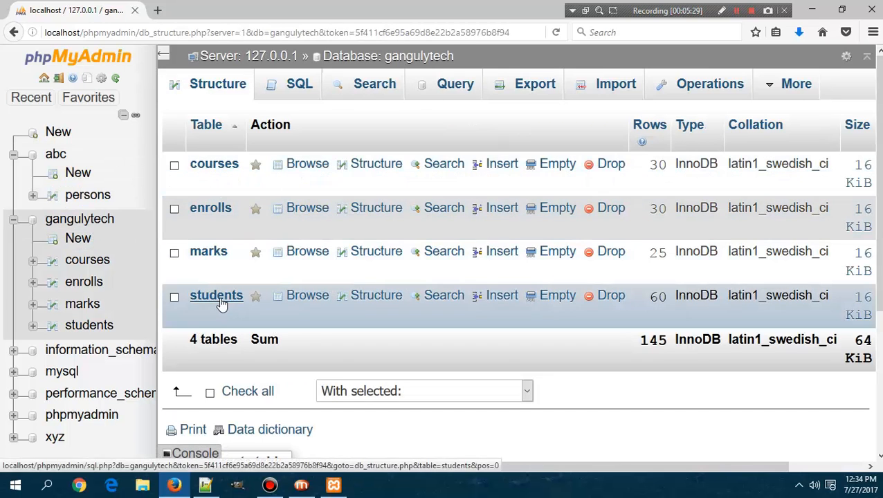
pyautogui.click(217, 297)
pyautogui.scroll(-4, 367, 303)
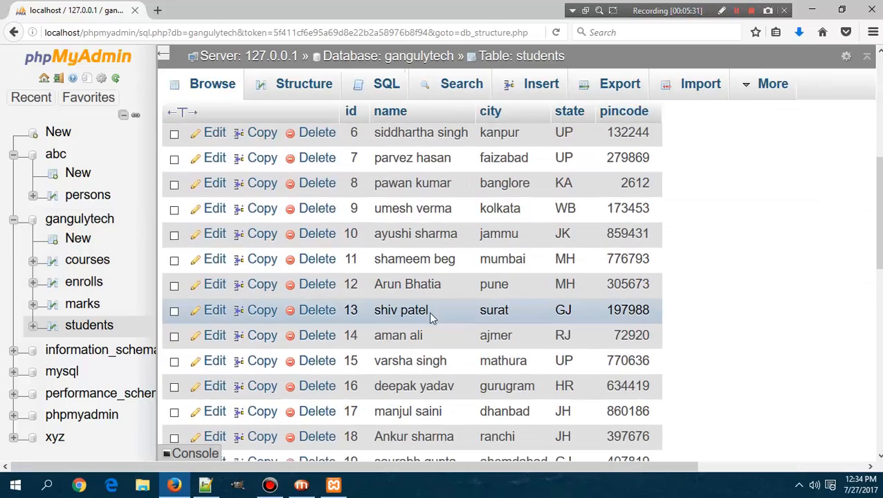
pyautogui.scroll(4, 427, 302)
pyautogui.scroll(-4, 426, 296)
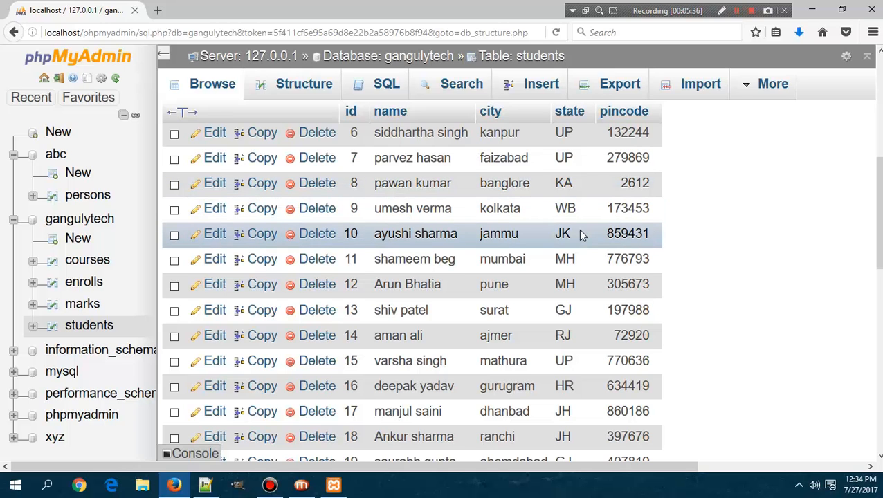
pyautogui.scroll(-3, 622, 235)
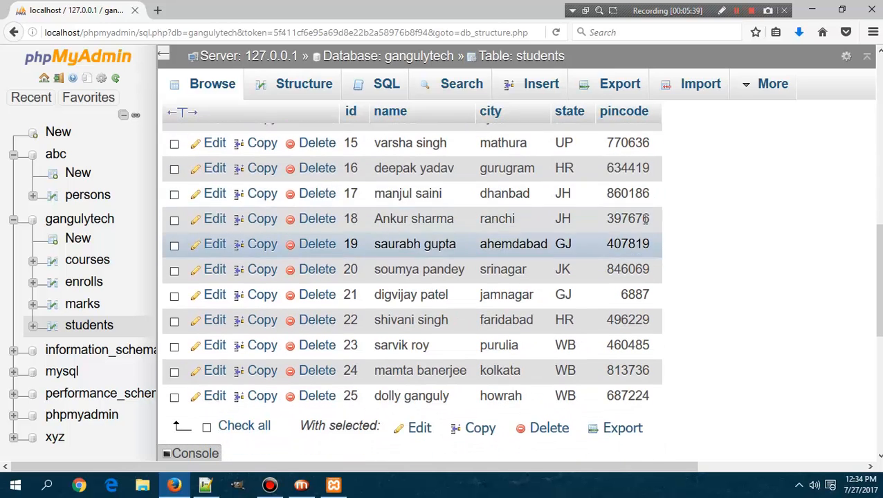